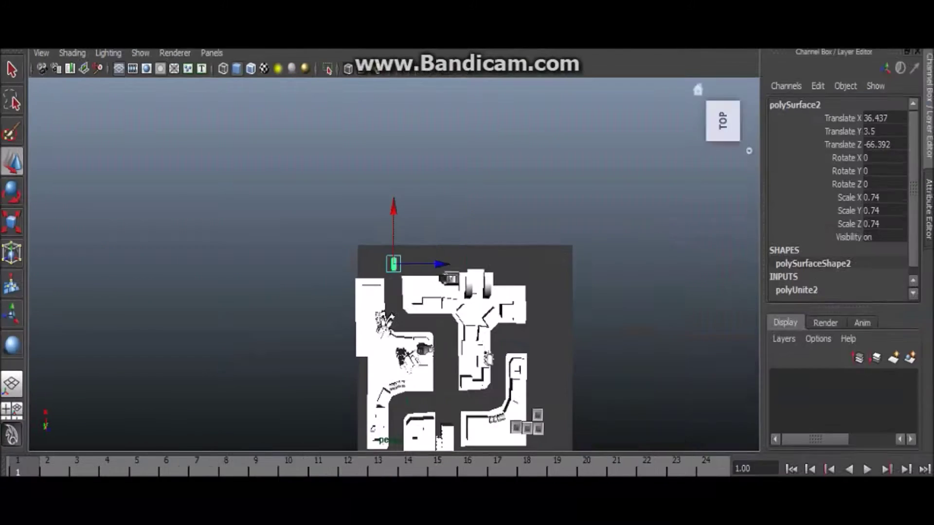
Restore the full Maya interface with Ctrl+Space and switch to the Rotate tool for the city object.
key(ctrl+space)
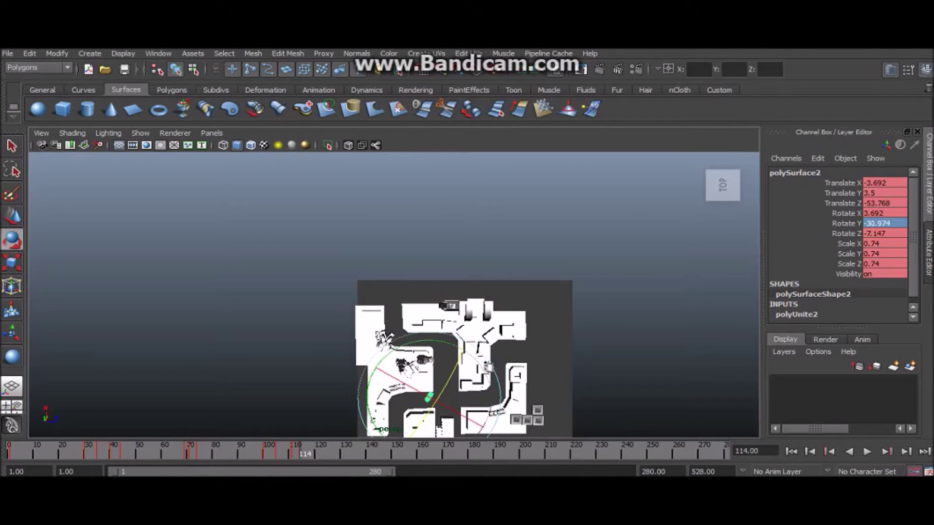
key(e)
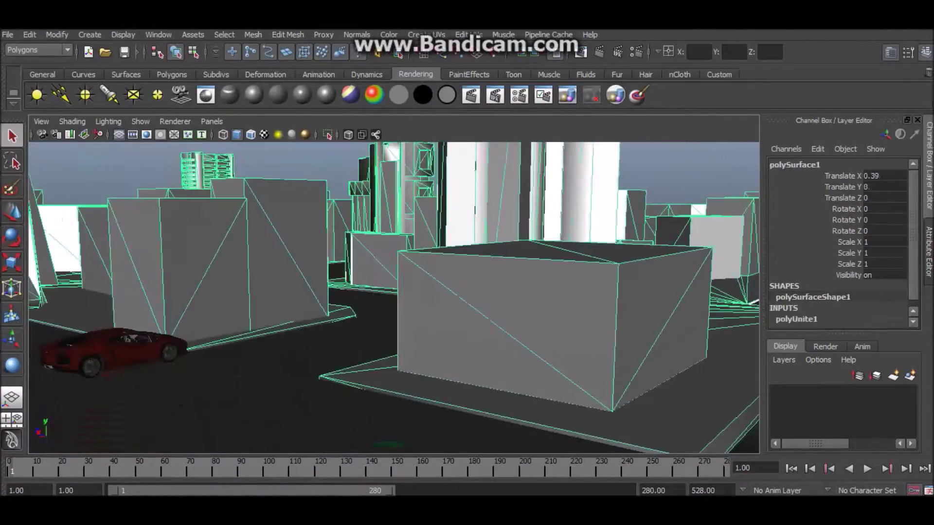
Select camera1 to show its keyframes and play its sweep over the city and red car.
click(223, 266)
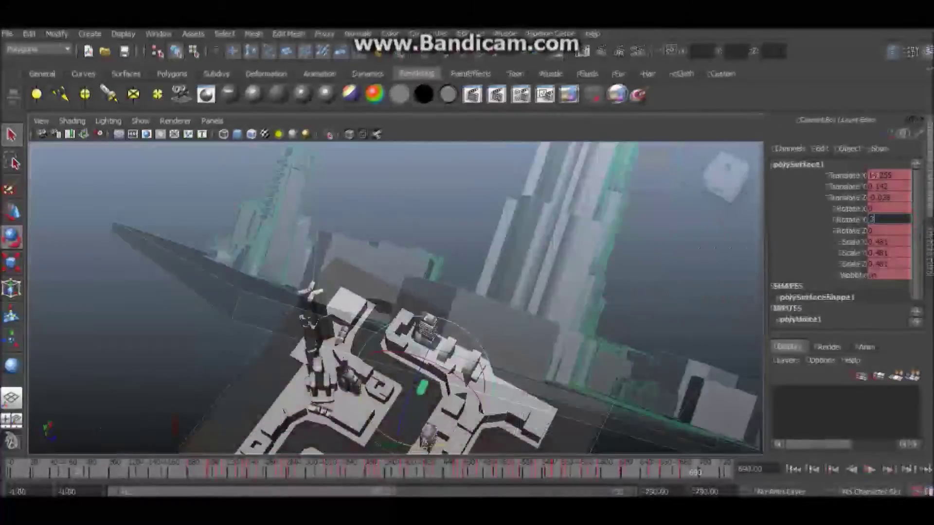
key(alt+v)
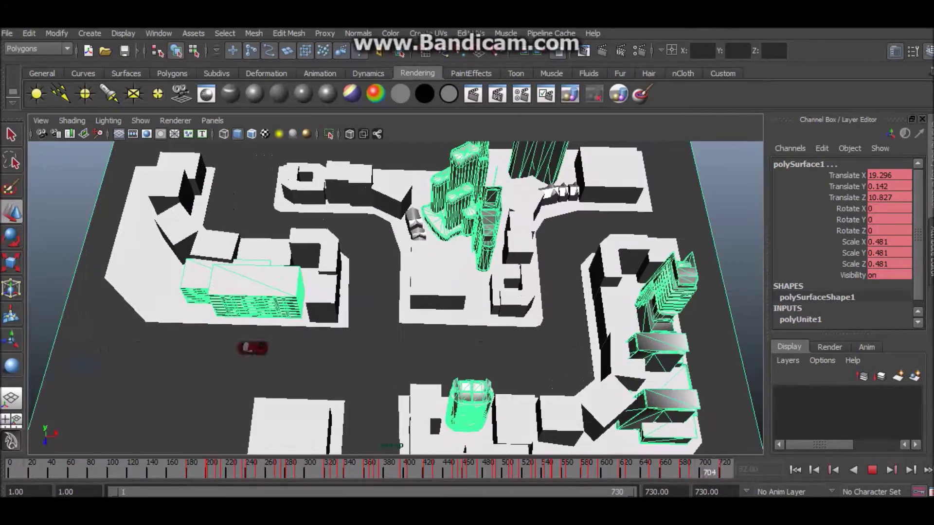
key(ctrl+shift+s)
Enter 'CAR RUN' as the file name and confirm the Maya Binary save.
text(CAR RUN)
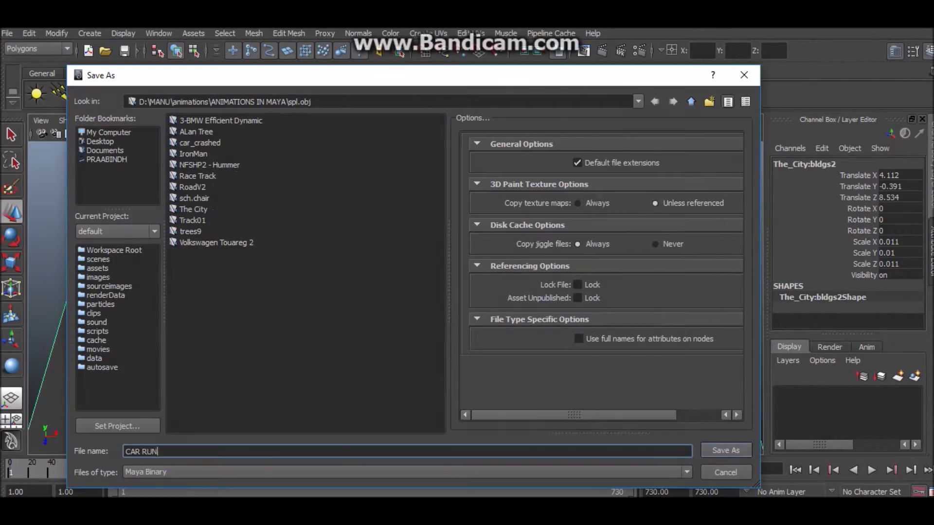
key(Return)
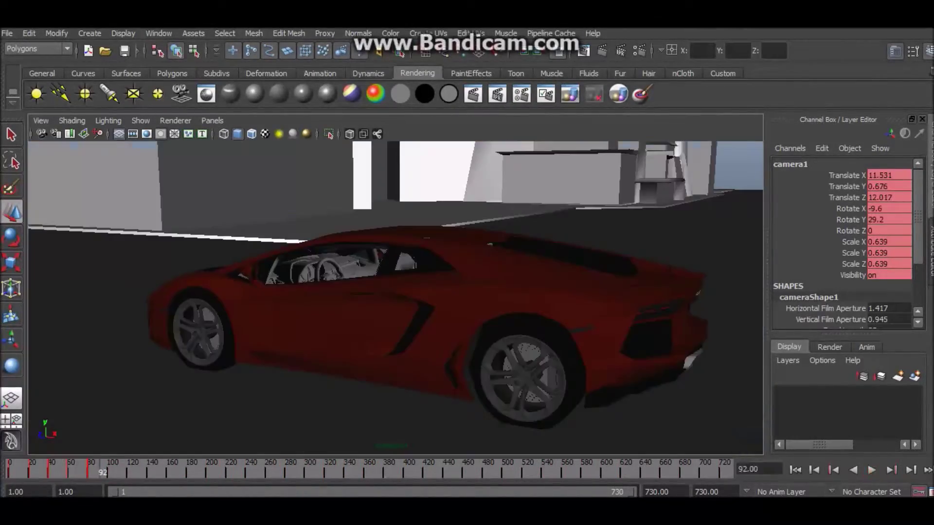
Stop and replay the animation through camera1 to watch the car pass buildings, then deselect the camera.
key(Escape)
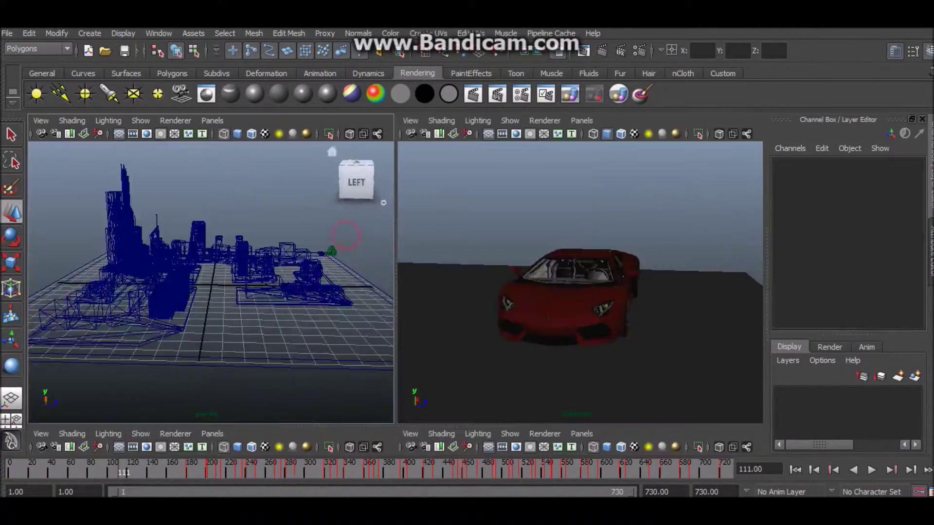
key(Escape)
key(alt+v)
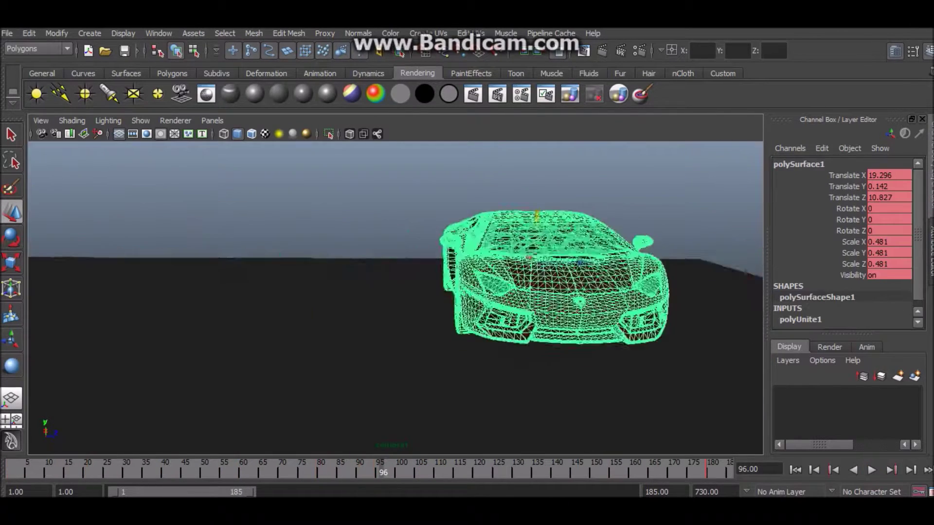
key(Escape)
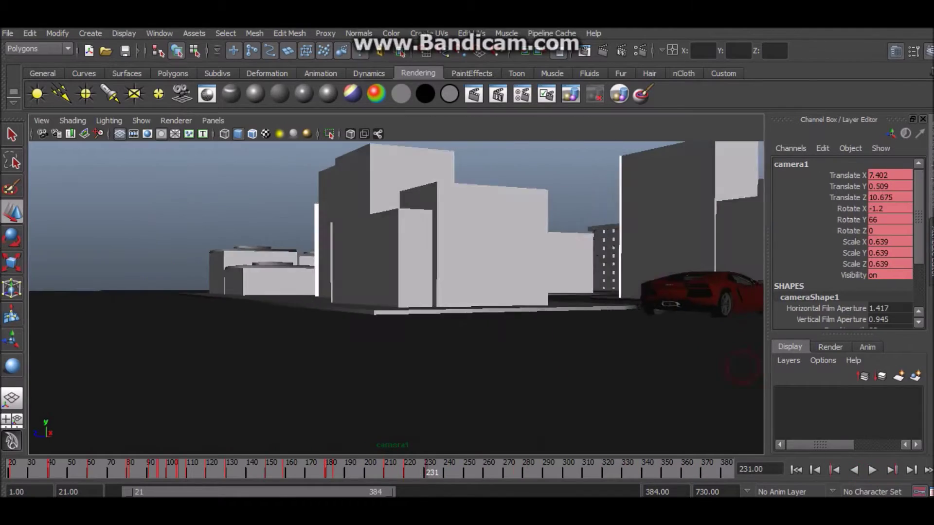
click(539, 181)
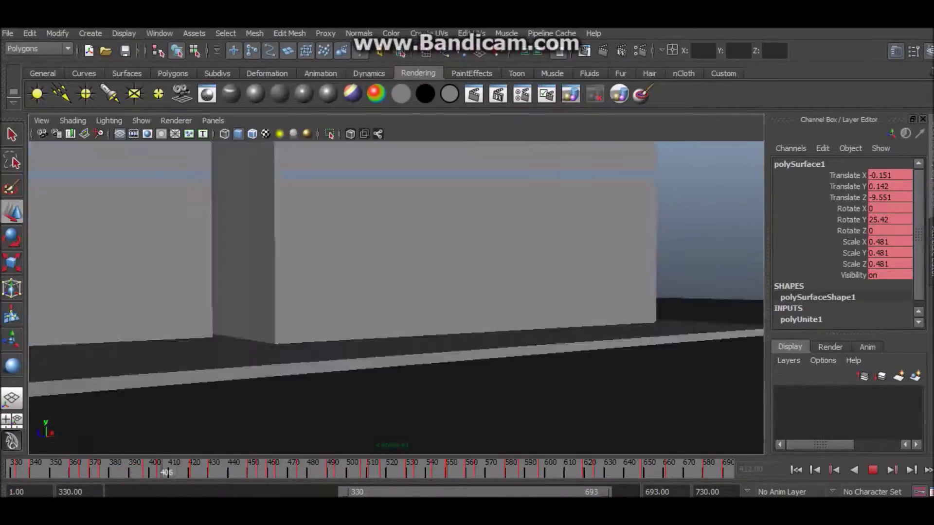
Play the animation forward across the city skyline.
key(space)
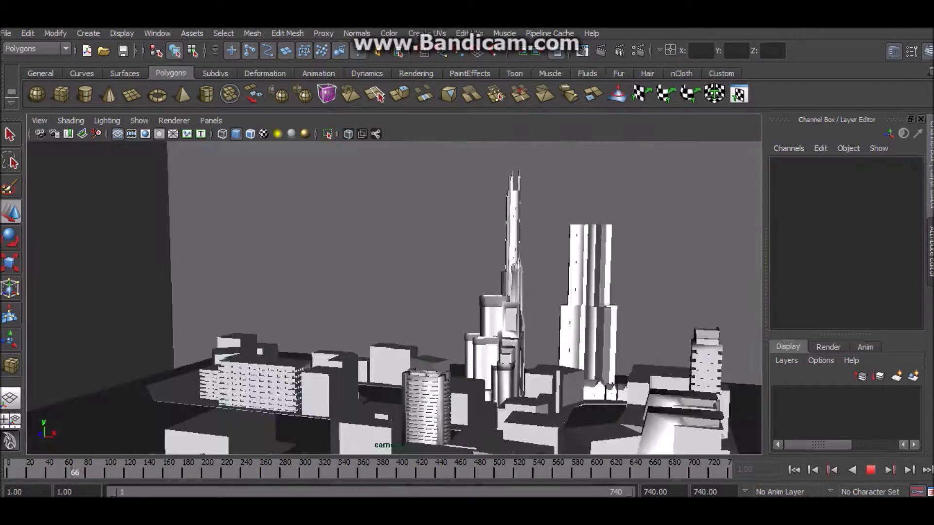
Briefly play and stop the animation, then browse for an image texture for lambert2's colour.
key(alt+v)
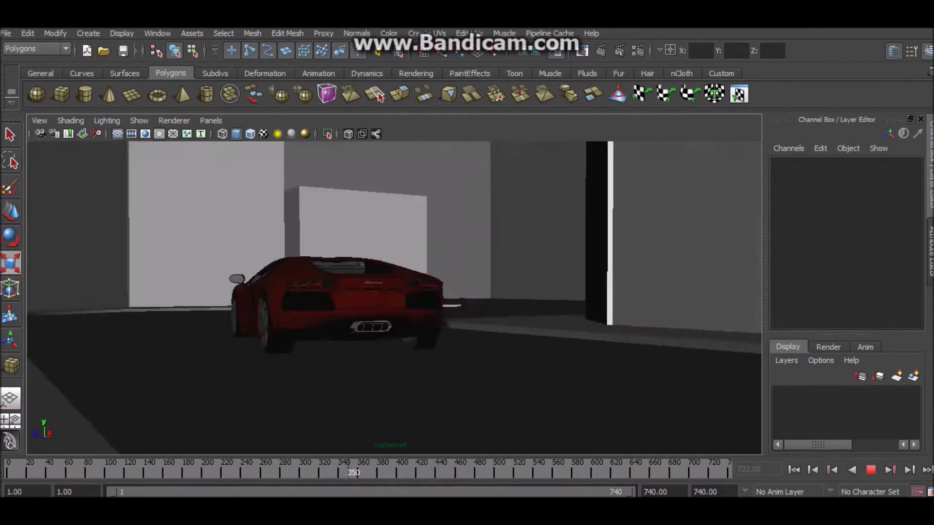
key(Escape)
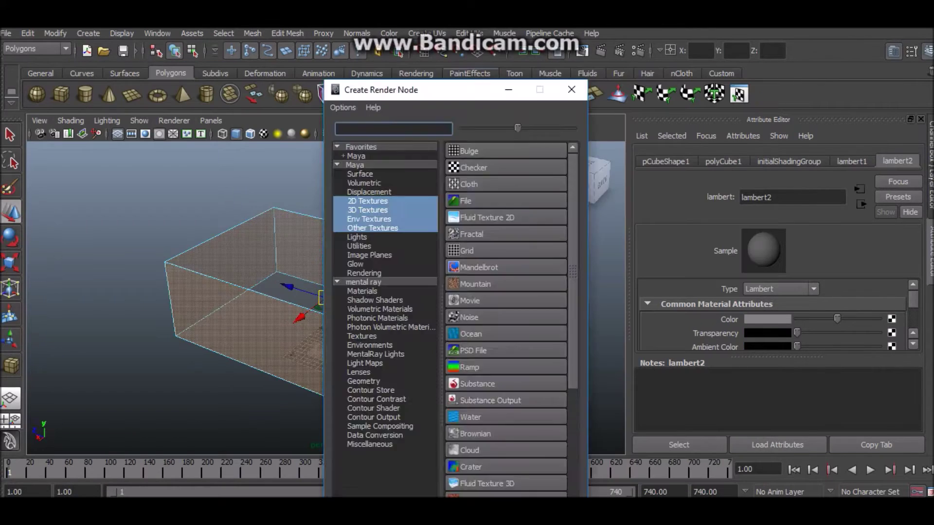
drag(914, 305, 913, 300)
click(898, 314)
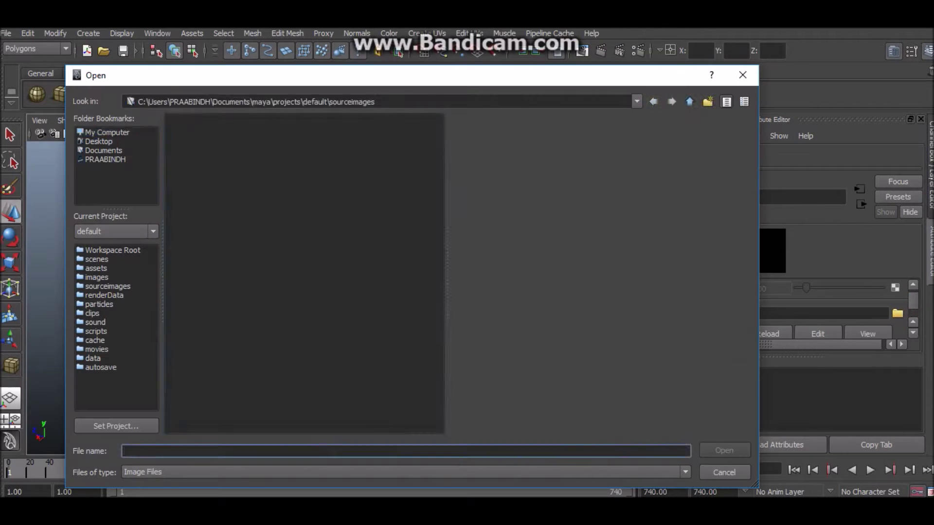
Close the first file browser and browse again for the sky-and-trees texture image.
key(Escape)
scroll(827, 307, up, 1)
click(898, 314)
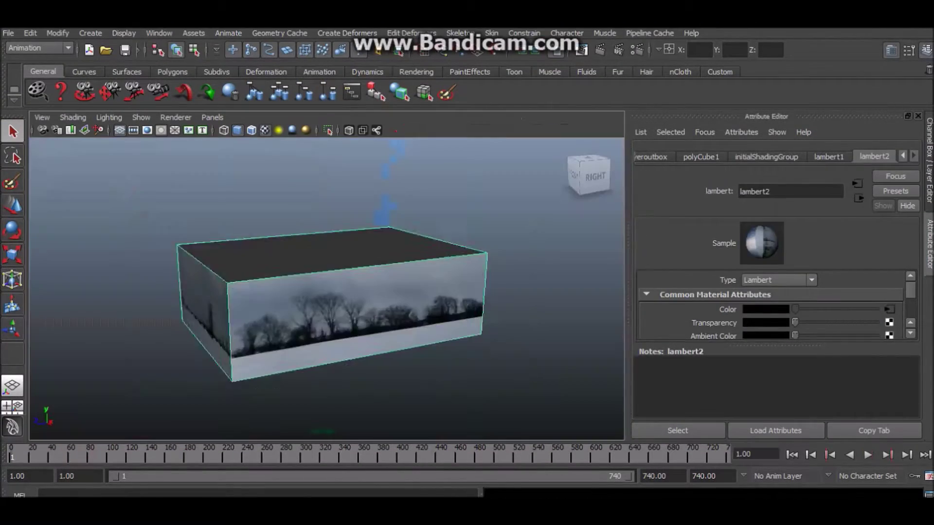
Open the Automatic Mapping options for pCube1 and view the projection-plane choices.
click(39, 48)
click(29, 67)
click(421, 32)
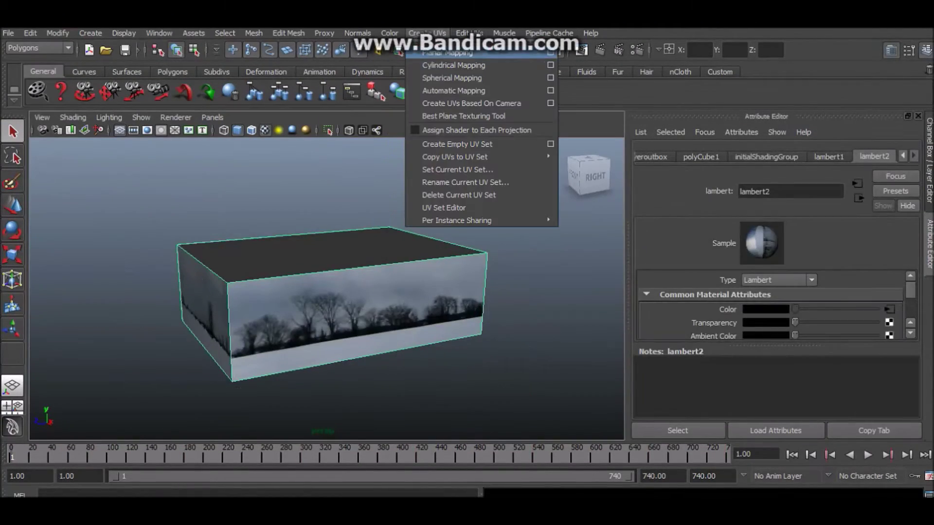
click(548, 90)
click(450, 248)
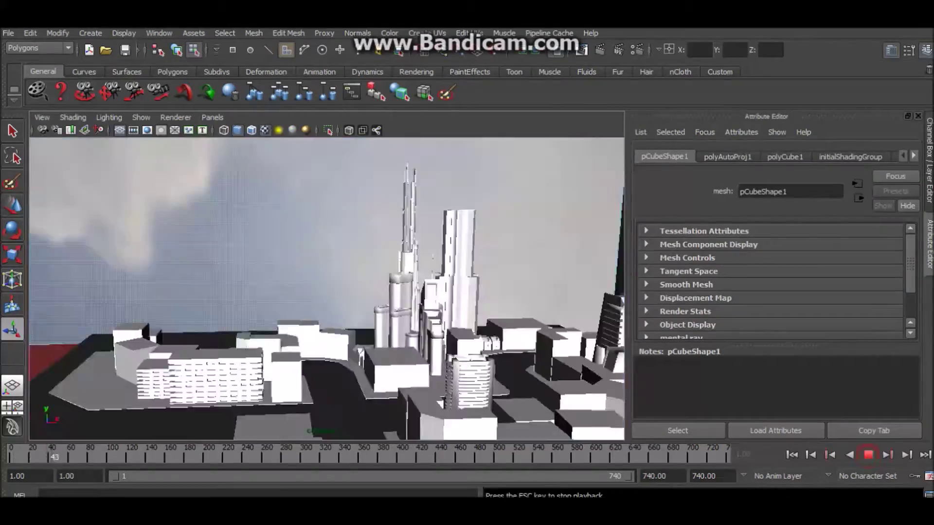